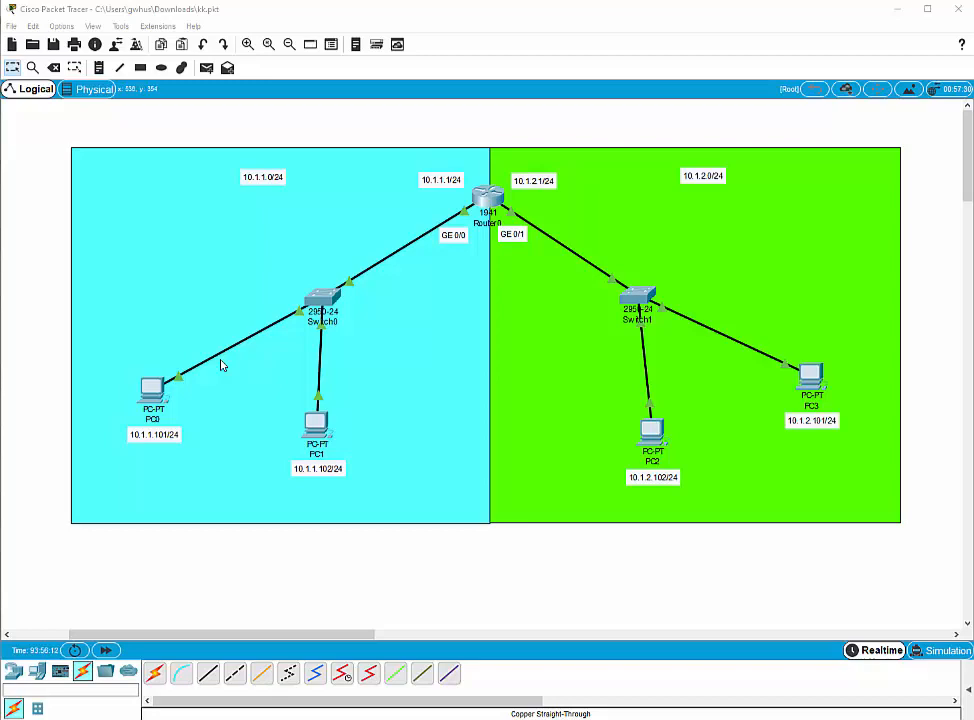
# Ping PC1 at 10.1.1.102 from PC0's Command Prompt and minimize the PC0 window
pyautogui.click(152, 392)
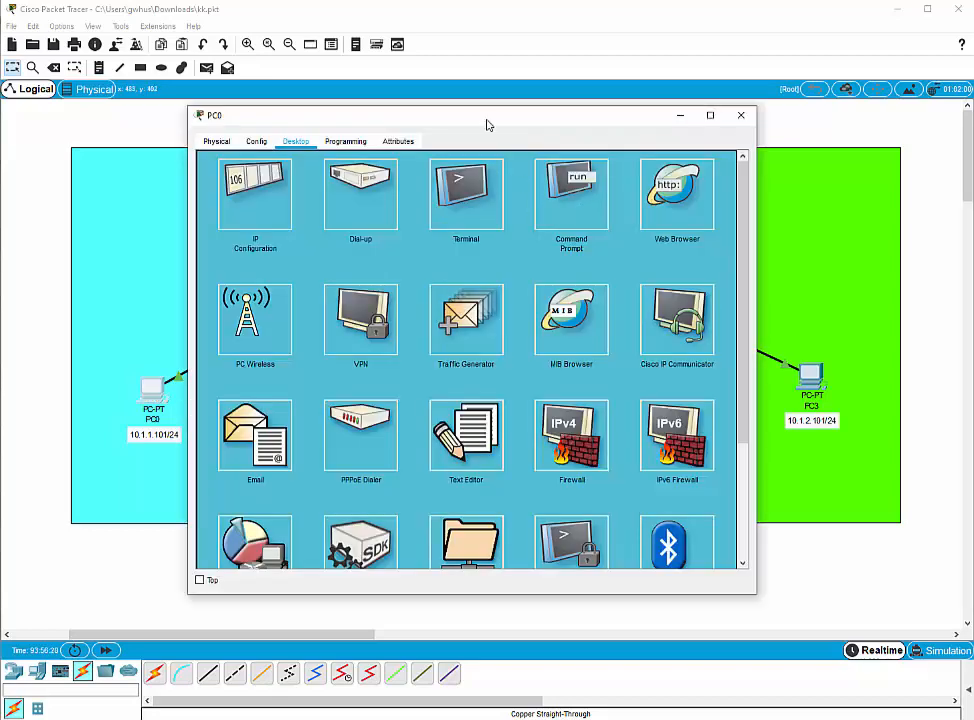
pyautogui.moveTo(486, 122); pyautogui.dragTo(527, 150)
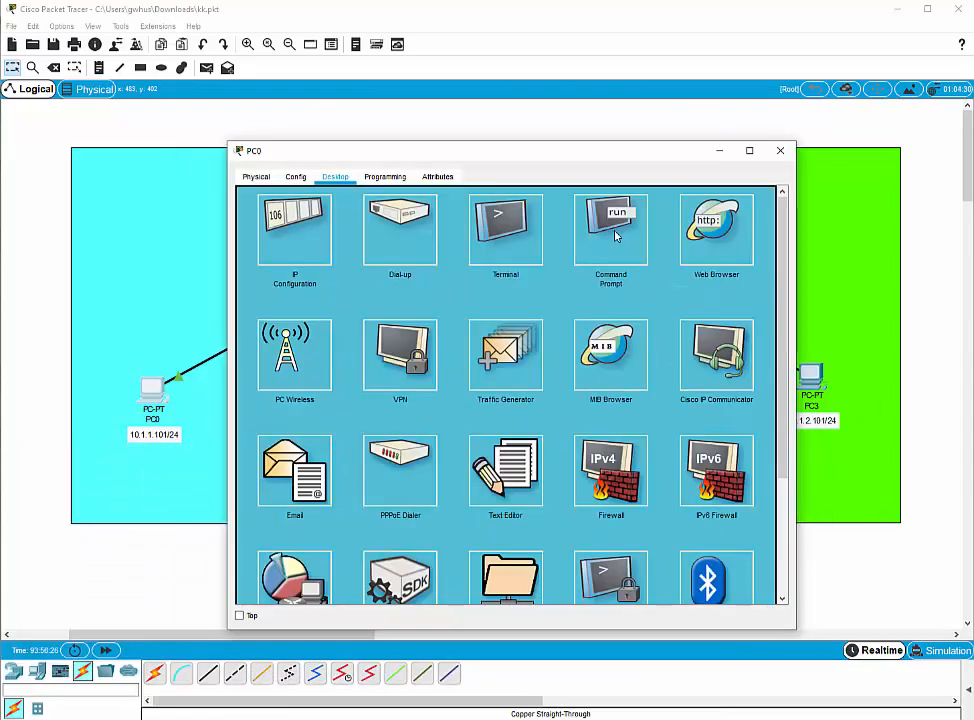
pyautogui.click(616, 236)
pyautogui.moveTo(587, 154); pyautogui.dragTo(720, 152)
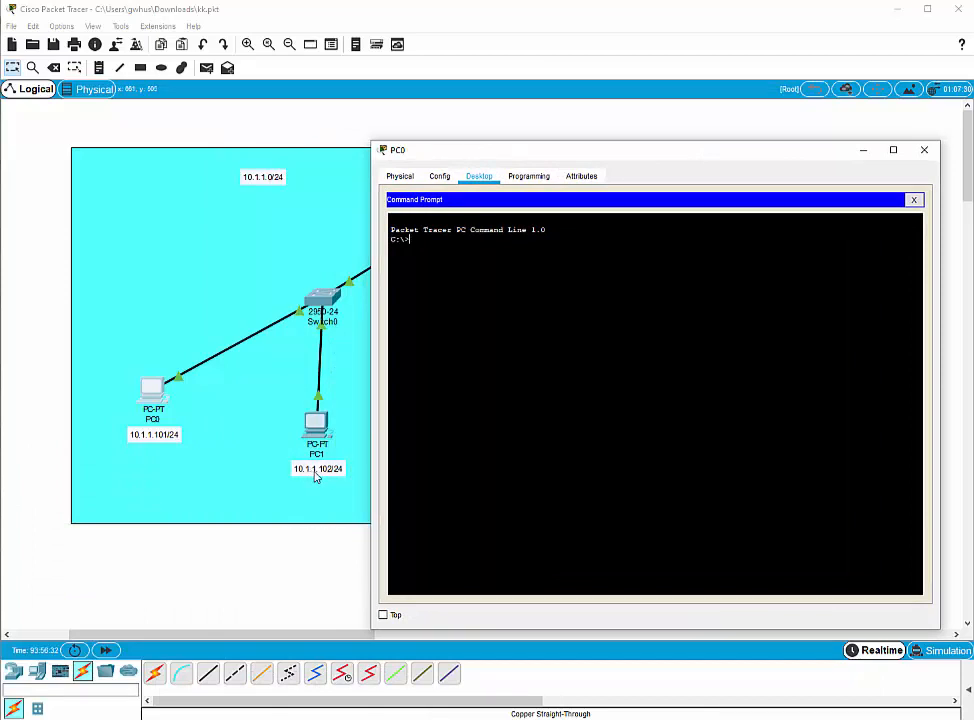
pyautogui.write('ping 10.1.1.102')
pyautogui.press('Return')
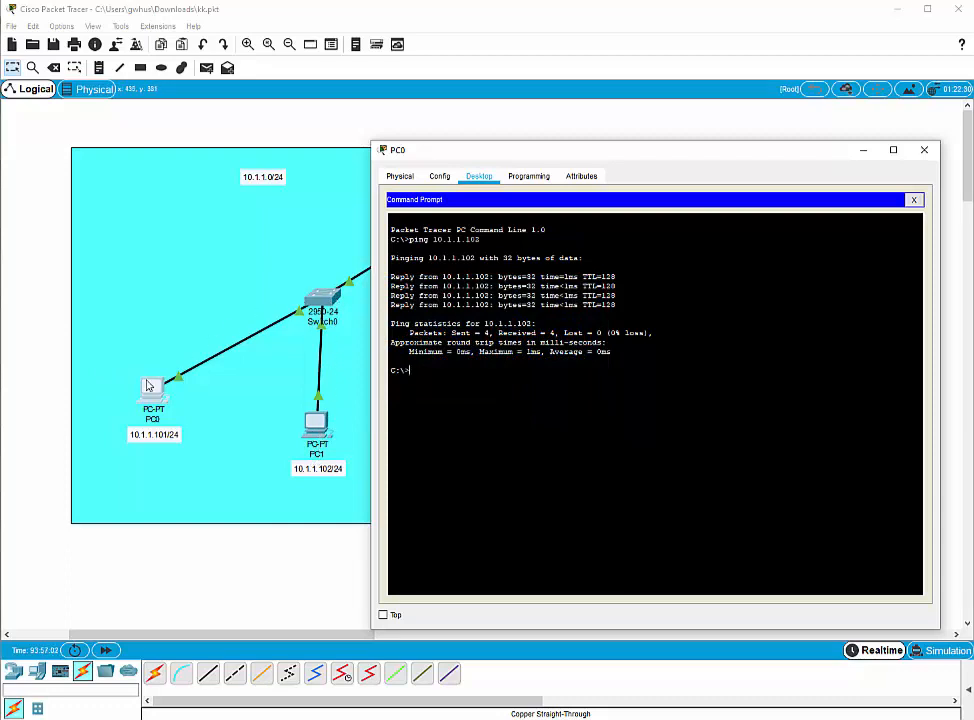
pyautogui.click(861, 151)
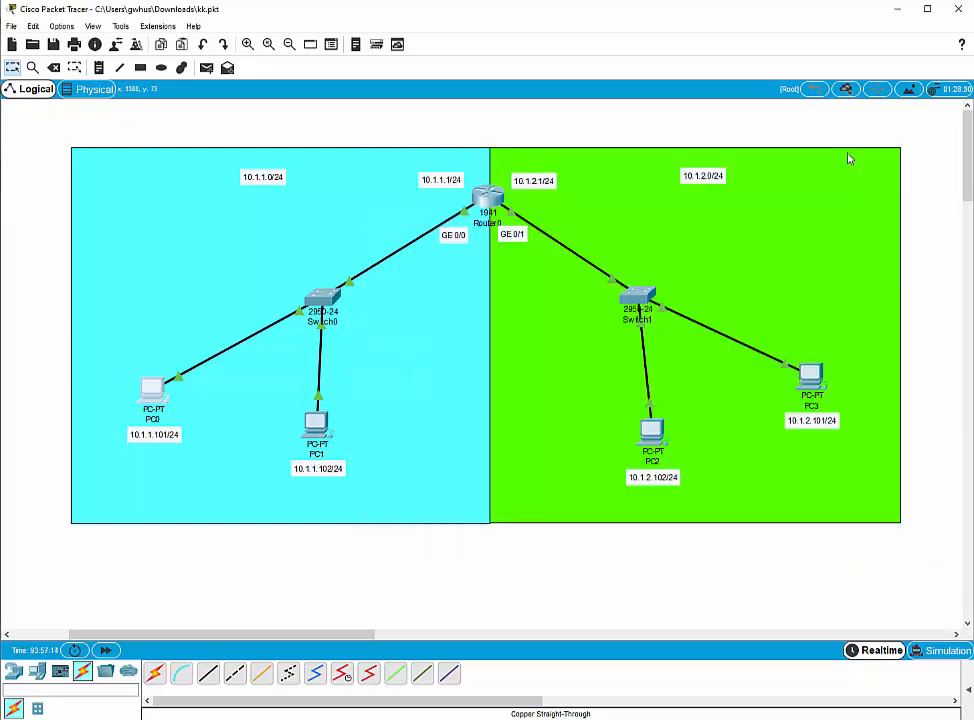
# Show the PDU list and ping PC1 from PC0 with a simple PDU
pyautogui.click(205, 67)
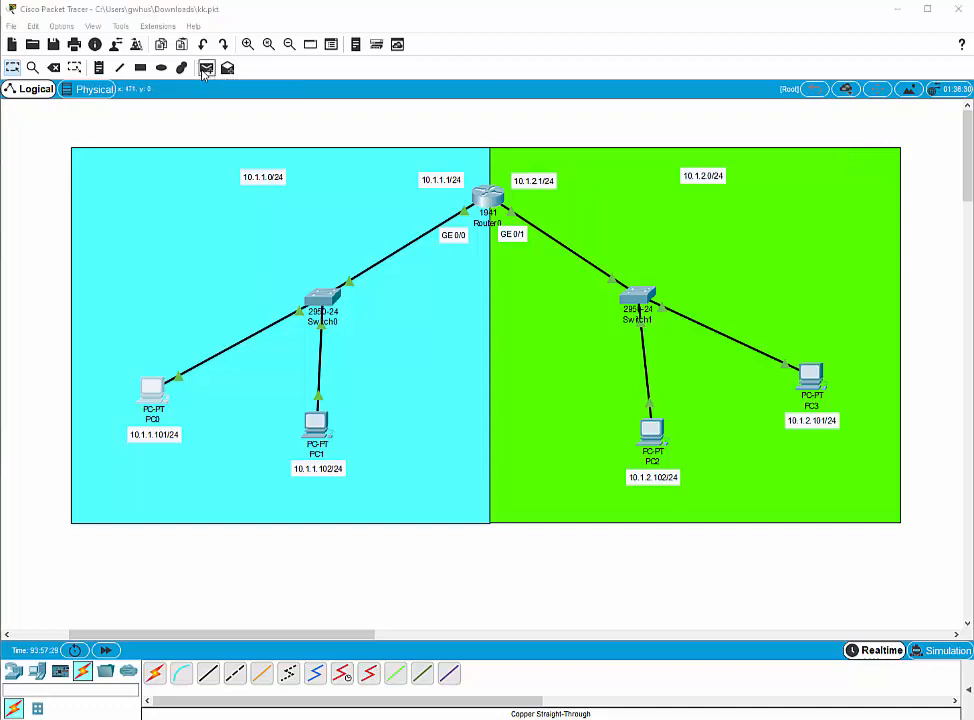
pyautogui.click(227, 69)
pyautogui.click(207, 69)
pyautogui.click(968, 695)
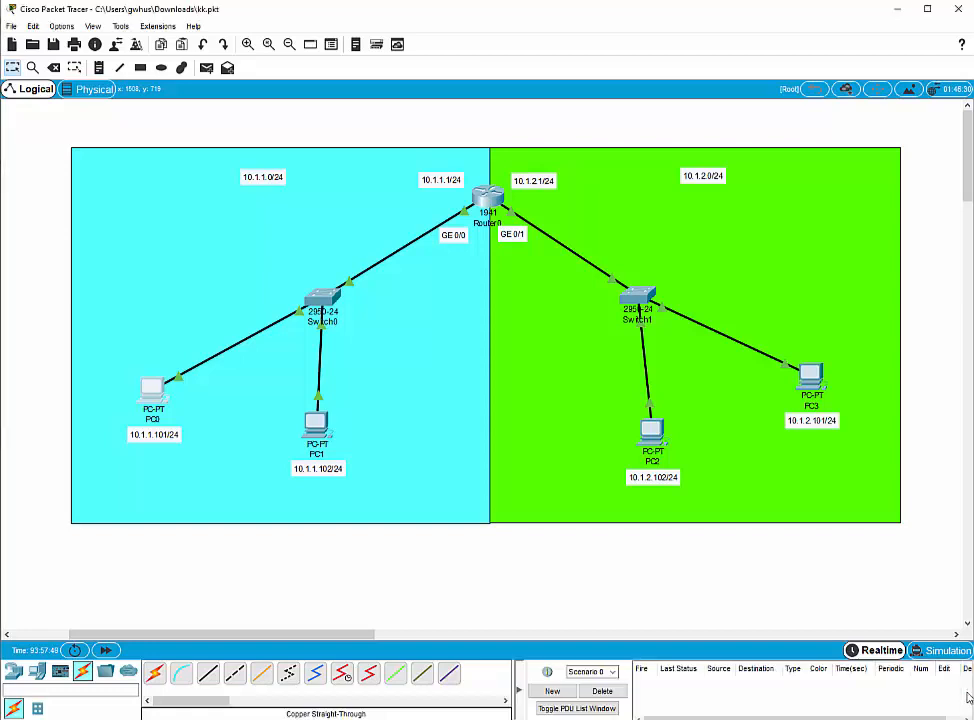
pyautogui.click(206, 68)
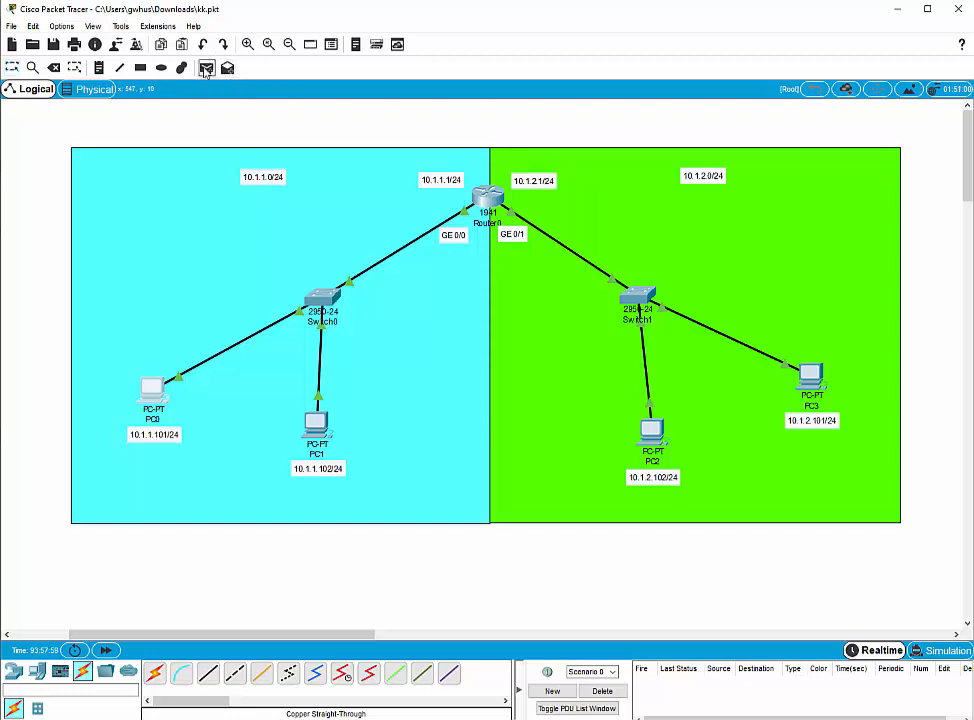
pyautogui.click(155, 394)
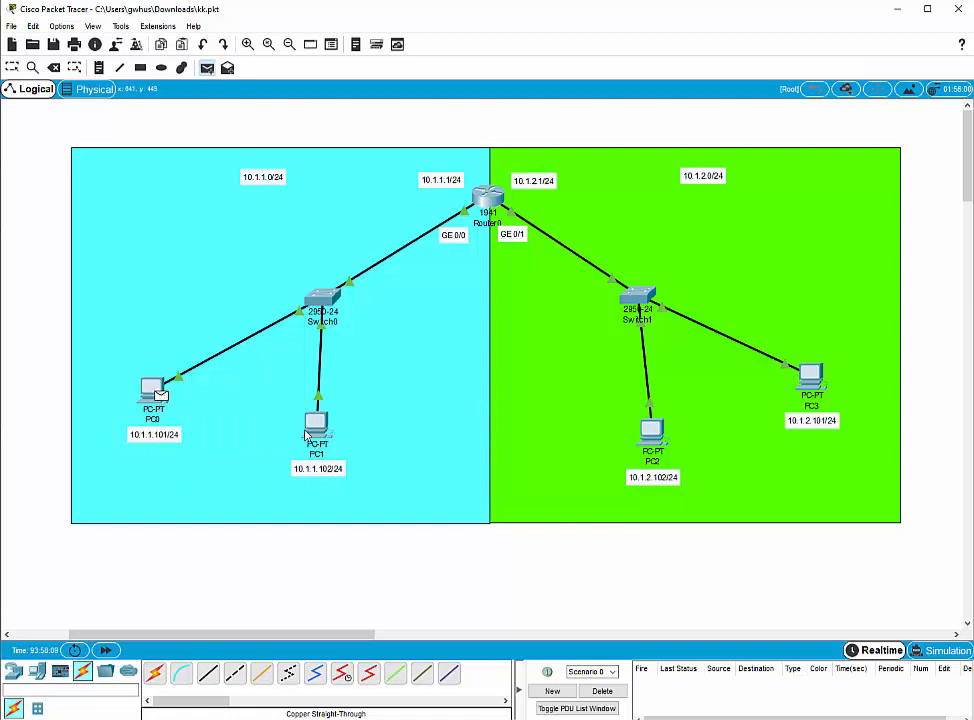
pyautogui.click(310, 430)
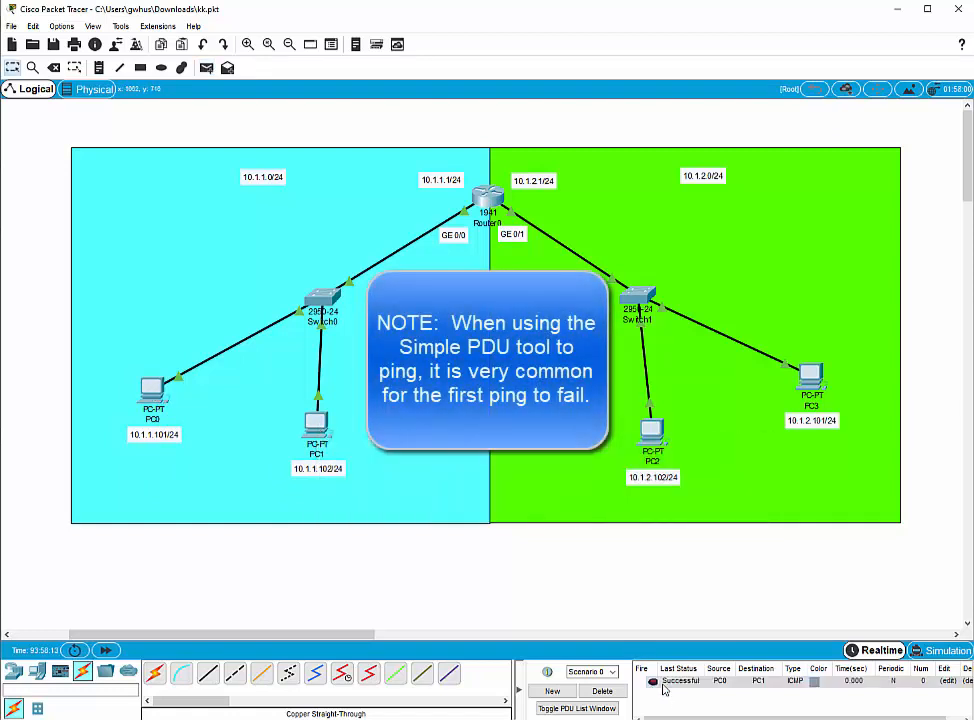
# Ping Router0 and PC2 from PC0 with one simple PDU each
pyautogui.click(206, 67)
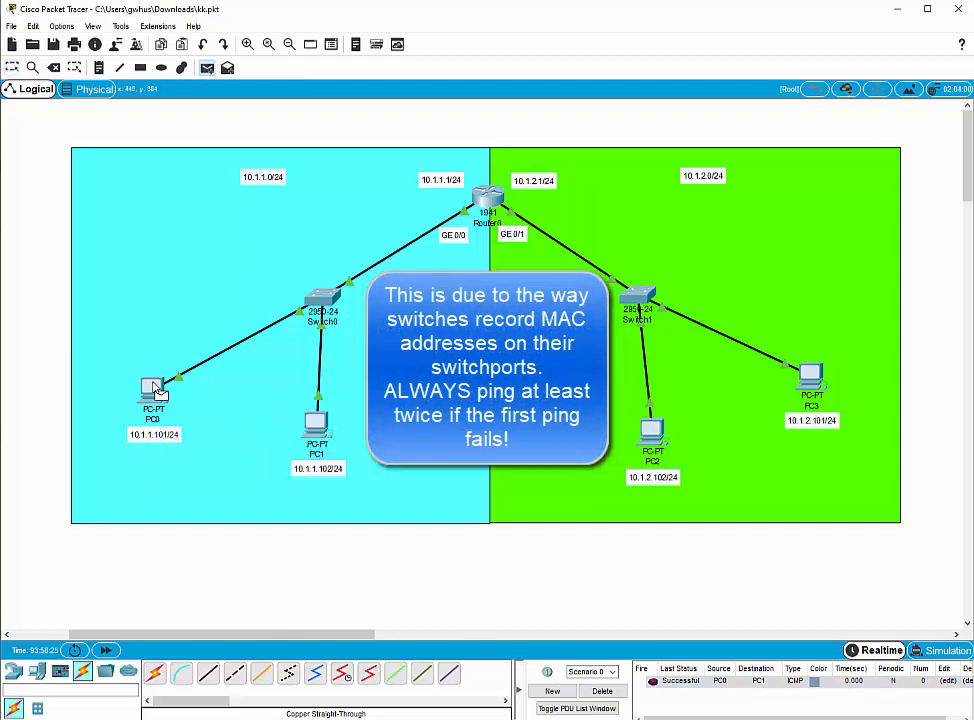
pyautogui.click(155, 388)
pyautogui.click(486, 197)
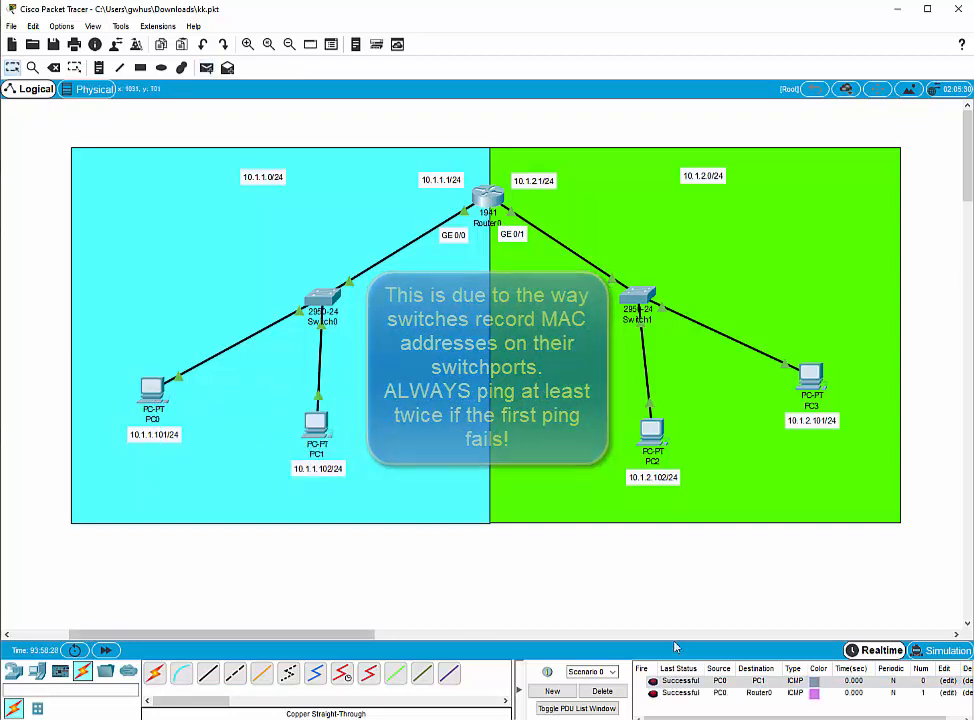
pyautogui.press('p')
pyautogui.click(155, 390)
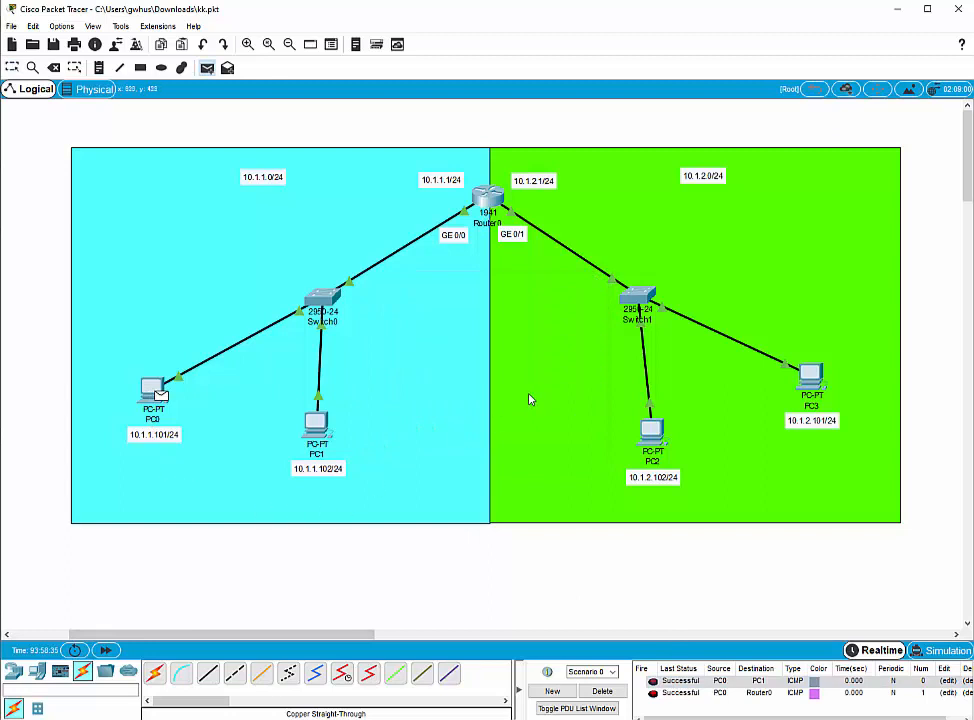
pyautogui.click(647, 431)
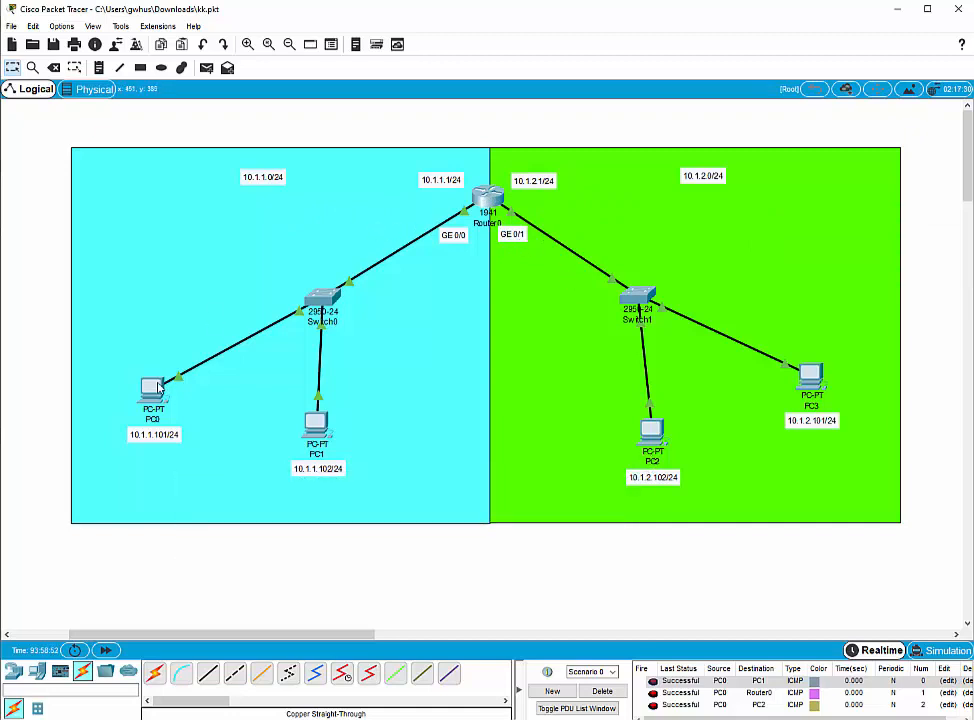
# Ping both router interfaces, 10.1.1.1 and 10.1.2.1, from PC0's Command Prompt
pyautogui.moveTo(157, 388)
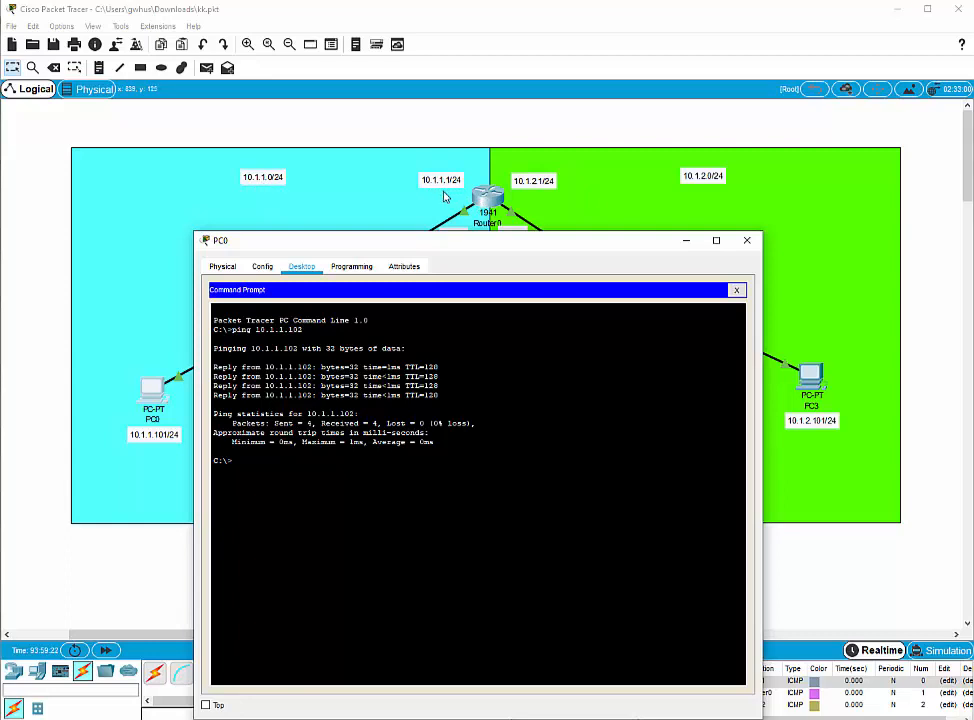
pyautogui.write('ing 10.1.1.1')
pyautogui.press('Return')
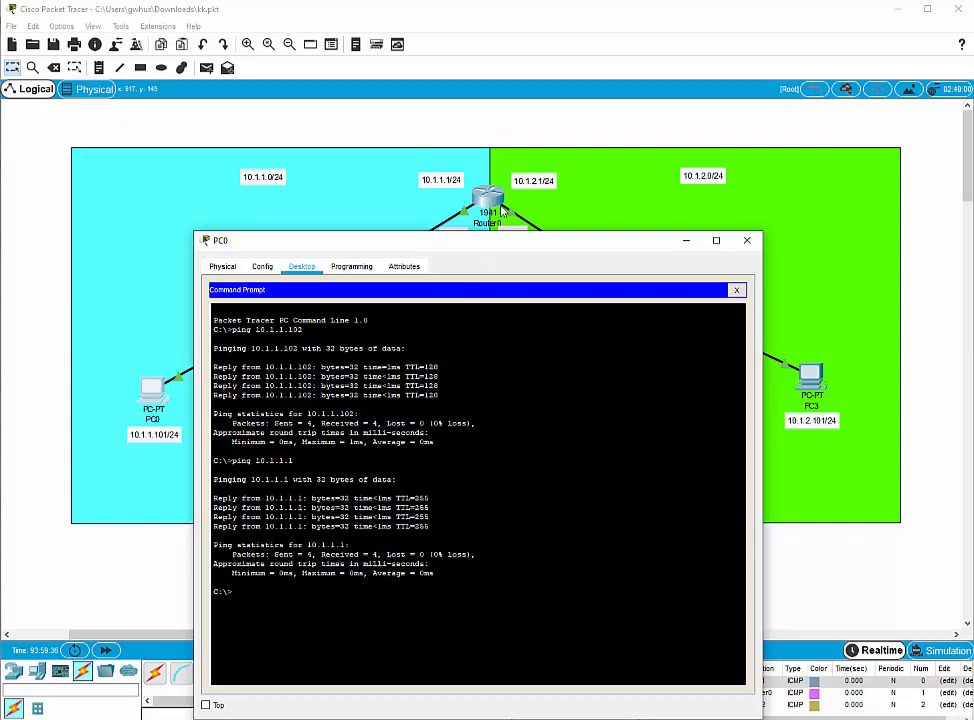
pyautogui.write('ping 10.1.2.1')
pyautogui.press('Return')
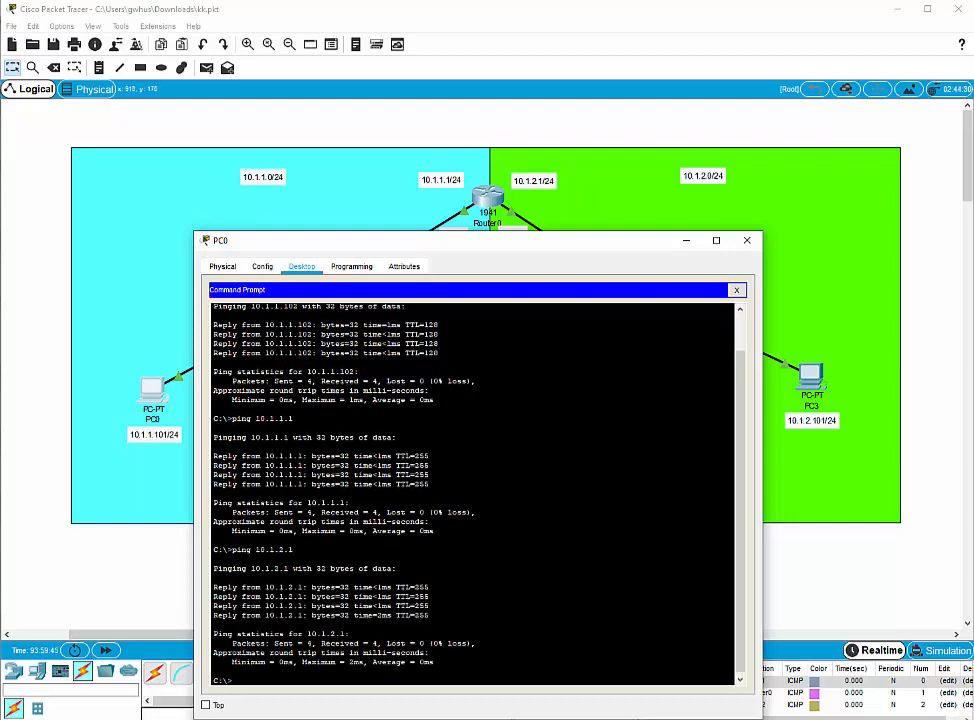
pyautogui.moveTo(501, 238); pyautogui.dragTo(500, 274)
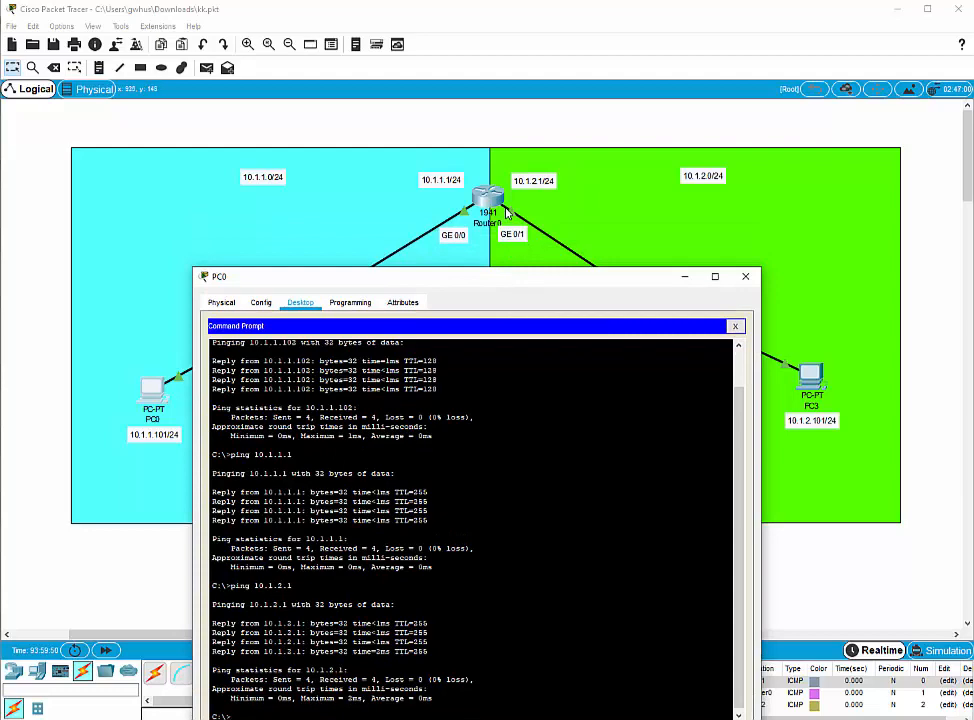
pyautogui.moveTo(490, 281); pyautogui.dragTo(496, 148)
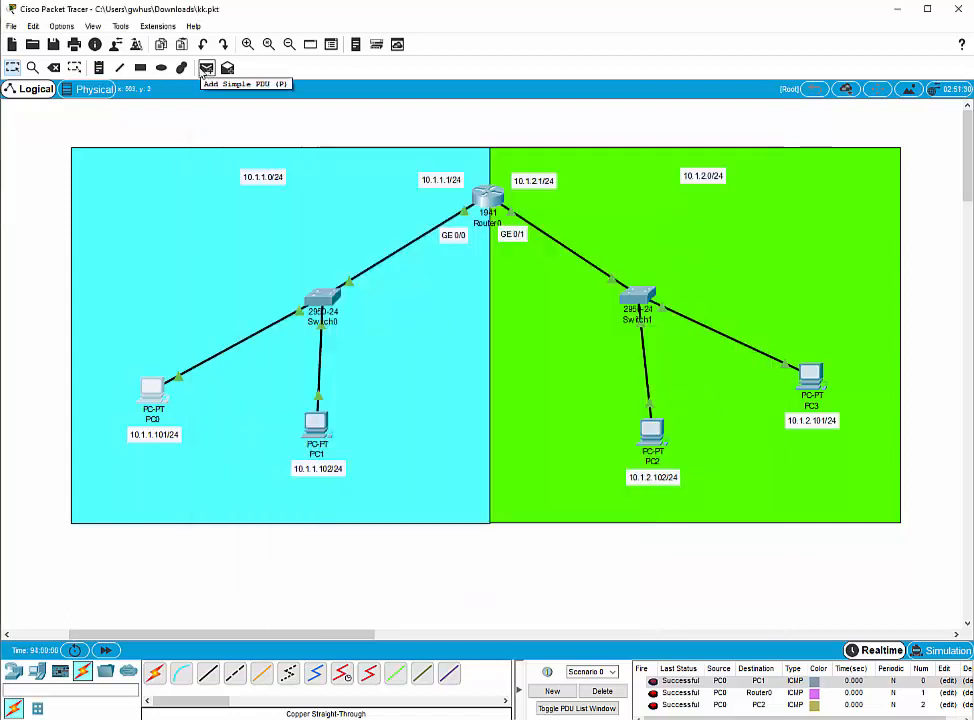
# Review the ping output in PC0's Command Prompt and close the PC0 window
pyautogui.click(205, 70)
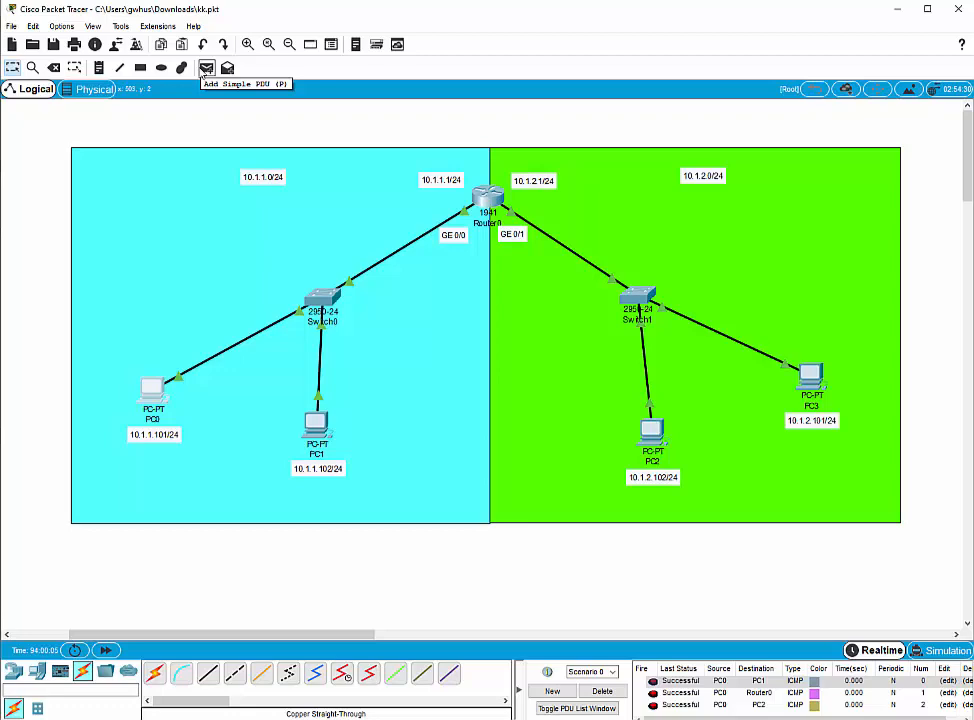
pyautogui.click(152, 388)
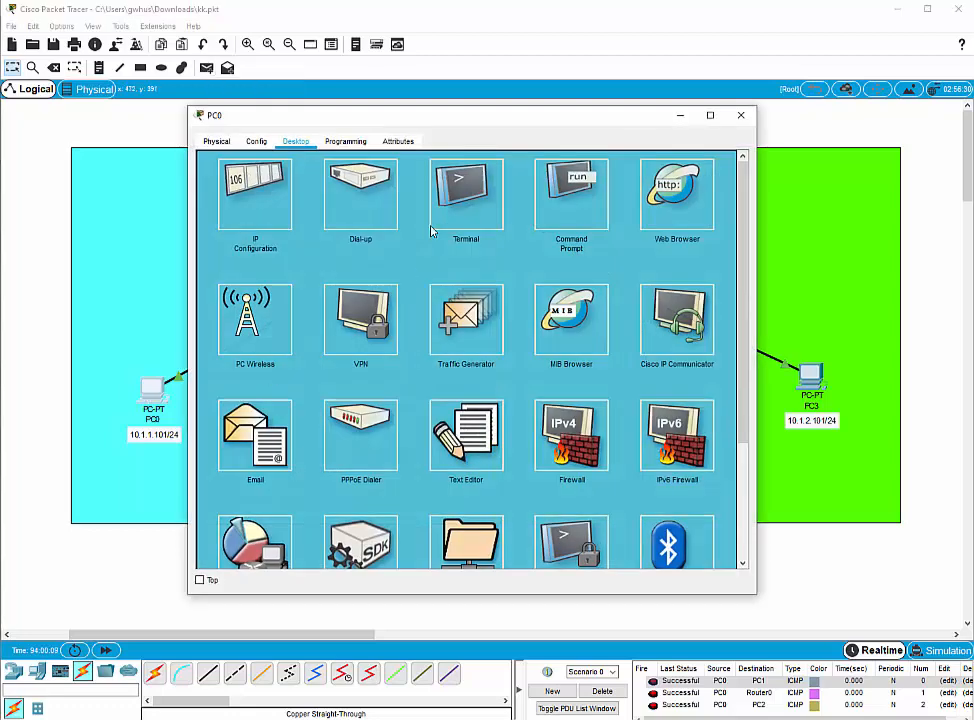
pyautogui.click(557, 197)
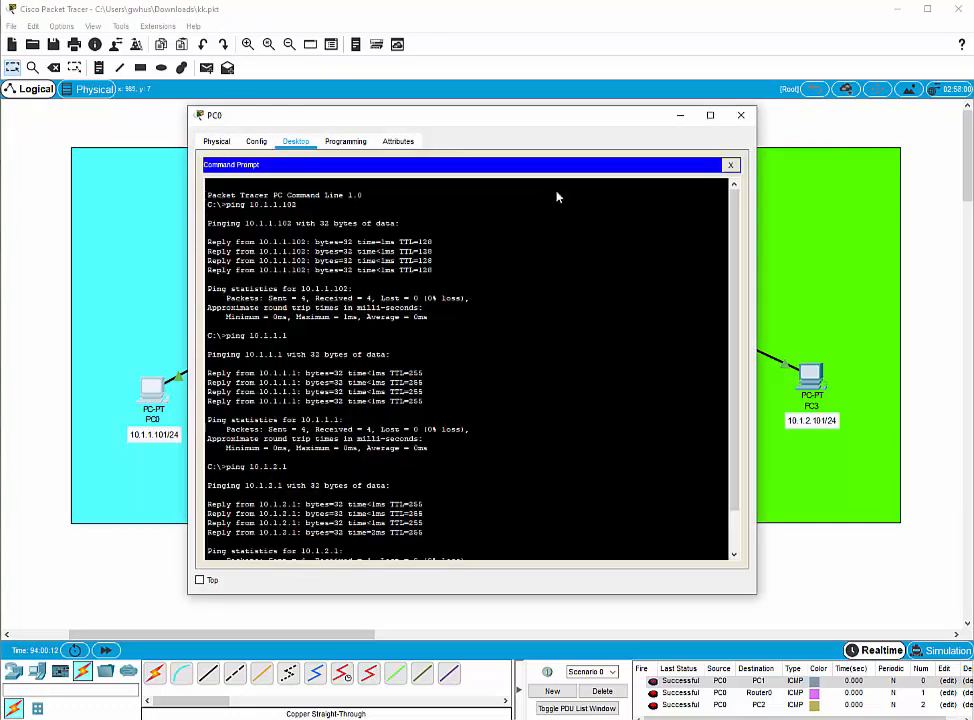
pyautogui.click(741, 116)
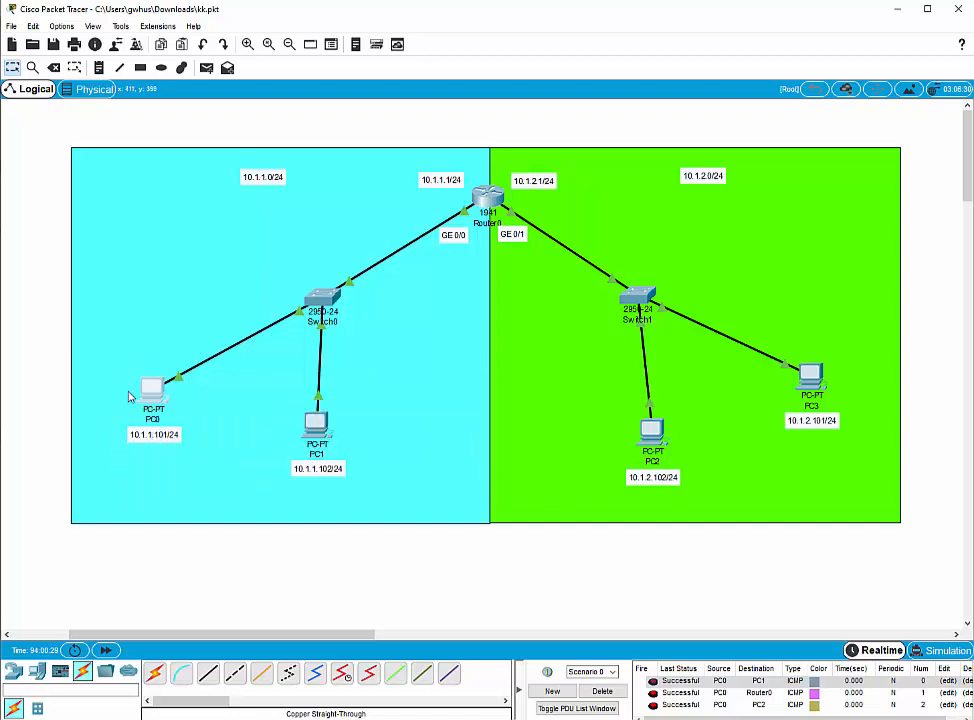
# Send another simple PDU from PC0 to PC1
pyautogui.click(207, 69)
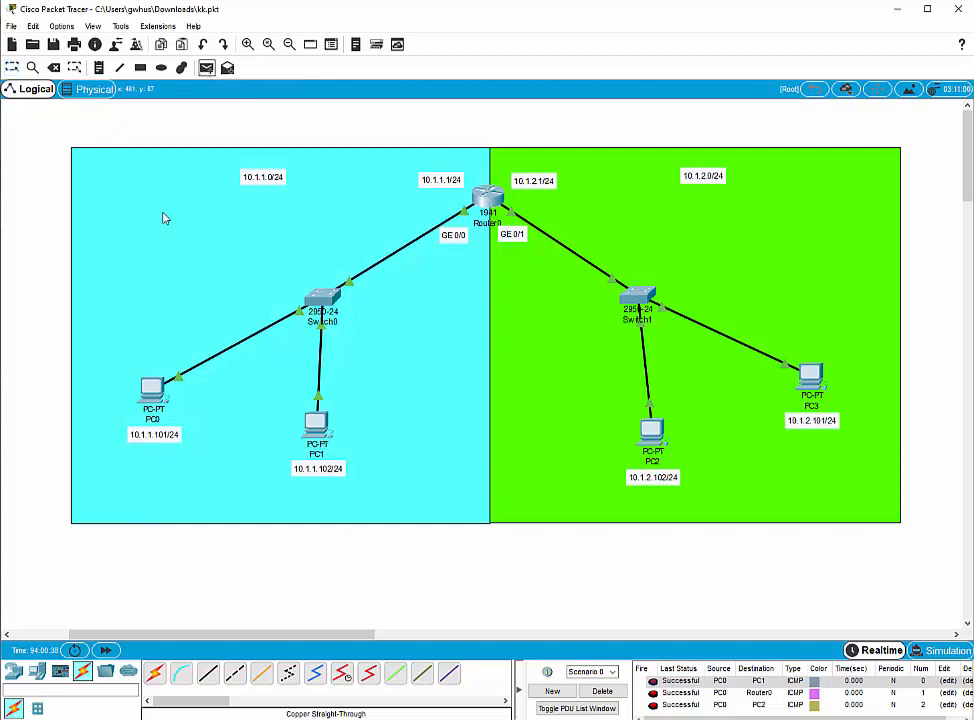
pyautogui.click(205, 68)
pyautogui.click(152, 389)
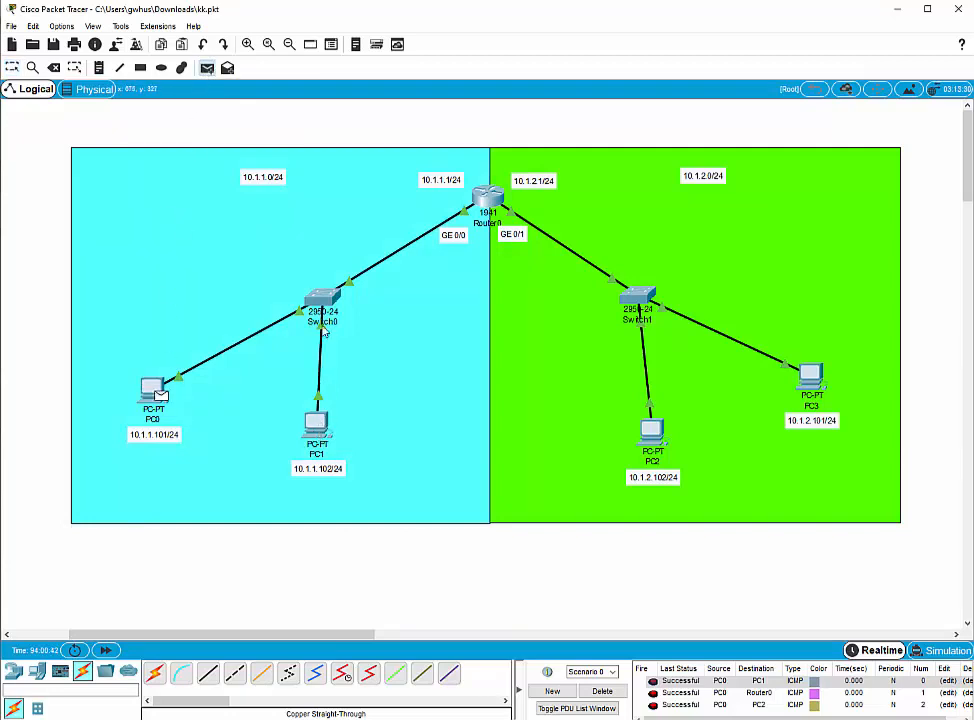
pyautogui.click(317, 430)
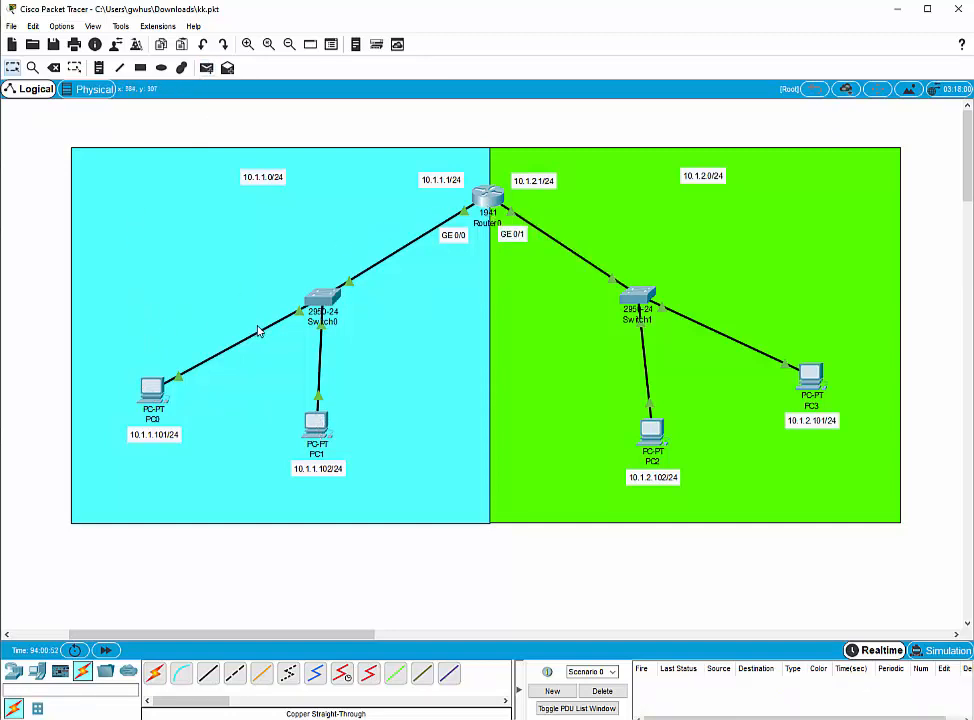
# Ping Router0 from PC0 with a new simple PDU
pyautogui.click(206, 67)
pyautogui.click(152, 388)
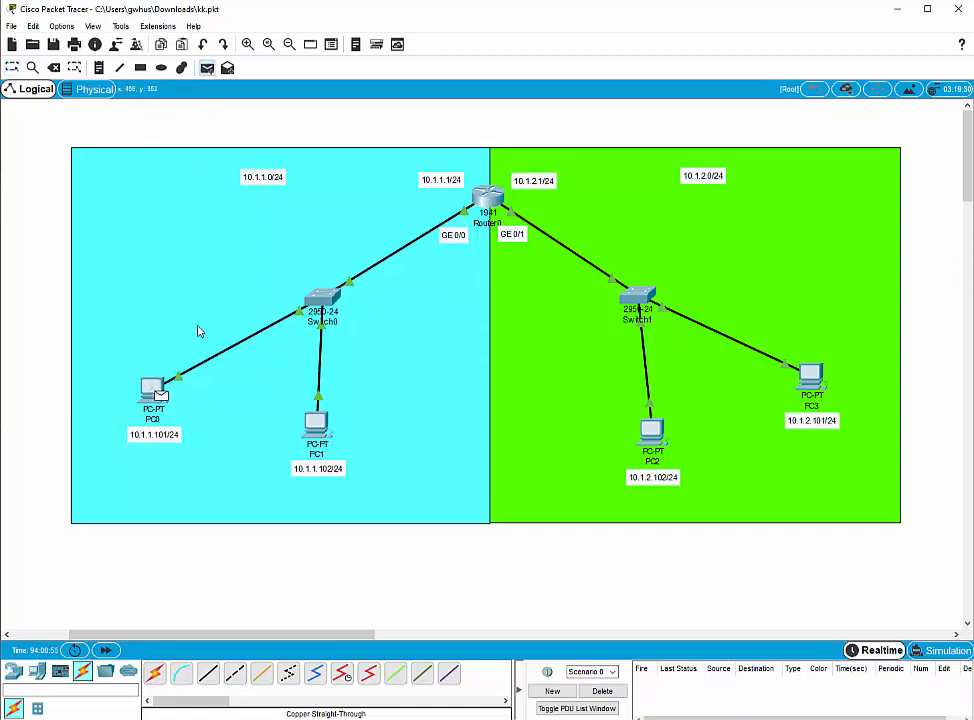
pyautogui.click(487, 196)
# Ping PC2 and Router0 from PC3 with one simple PDU each
pyautogui.click(814, 378)
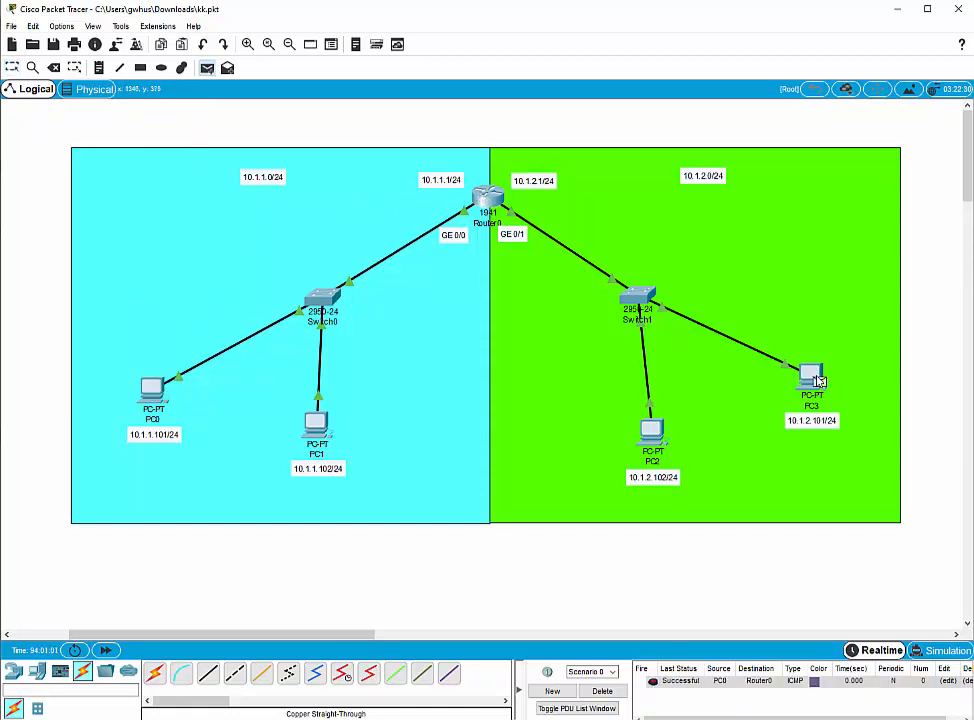
pyautogui.click(650, 430)
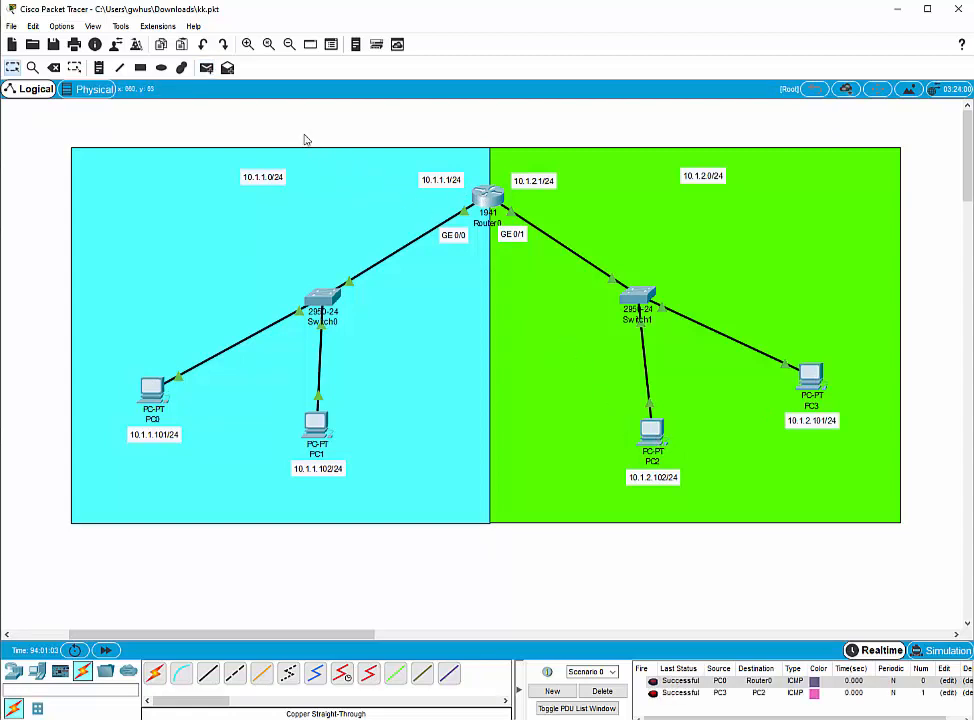
pyautogui.click(206, 67)
pyautogui.click(813, 373)
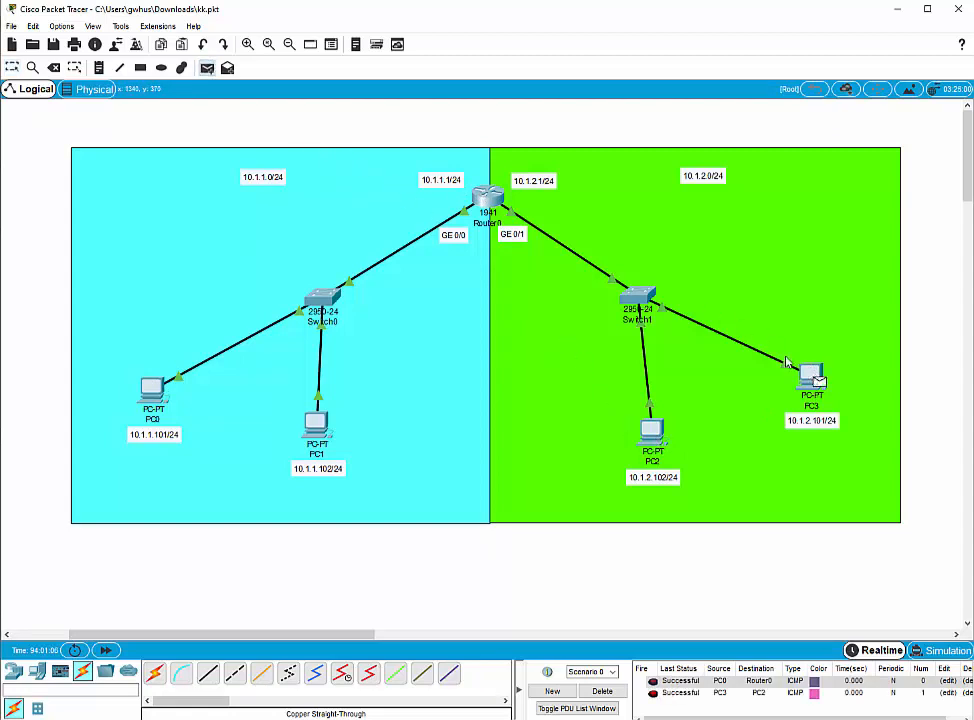
pyautogui.click(490, 198)
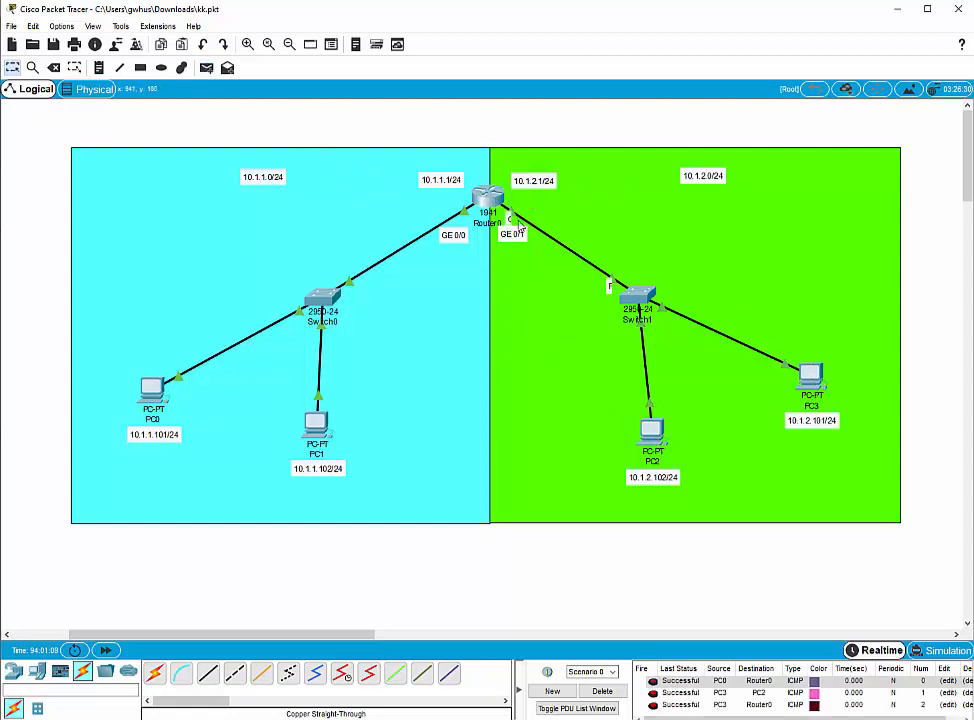